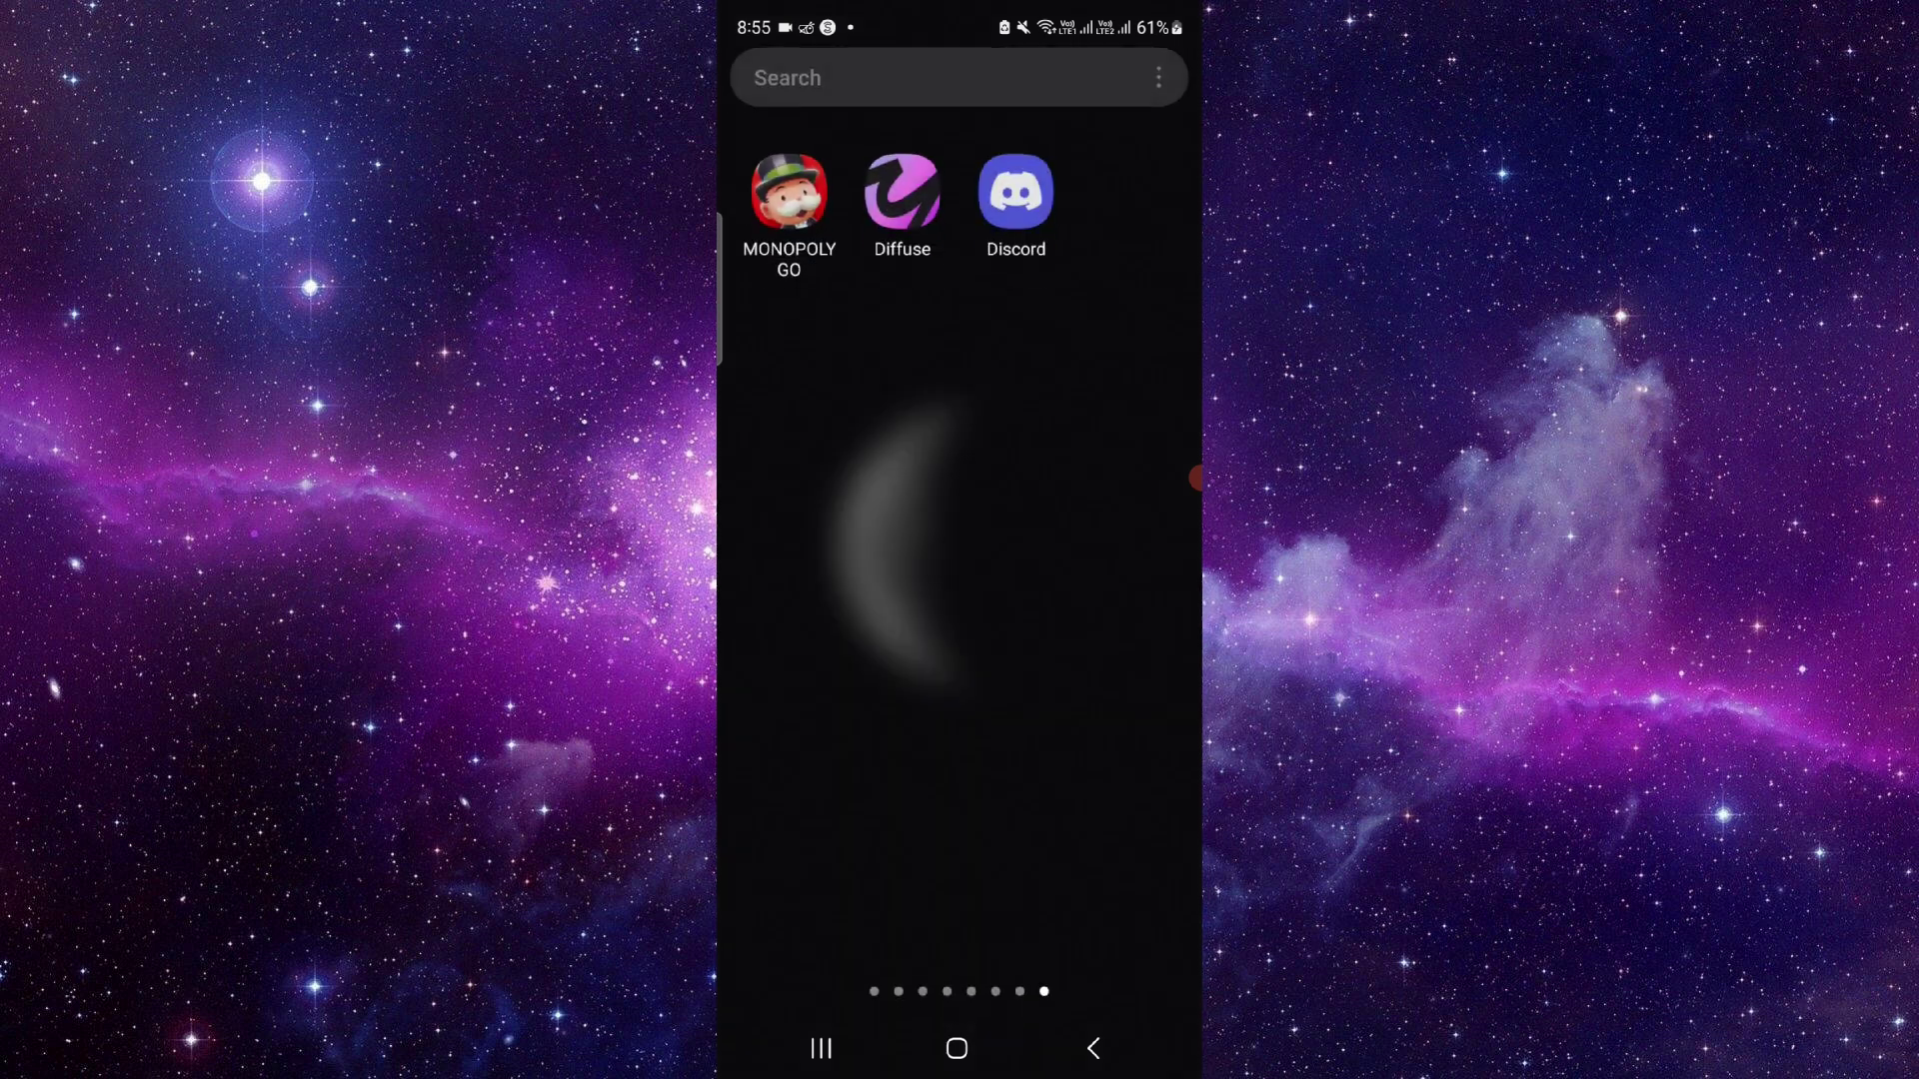
# Launch Facebook from the home screen app search and go to Marketplace.
pyautogui.click(915, 77)
pyautogui.write('f')
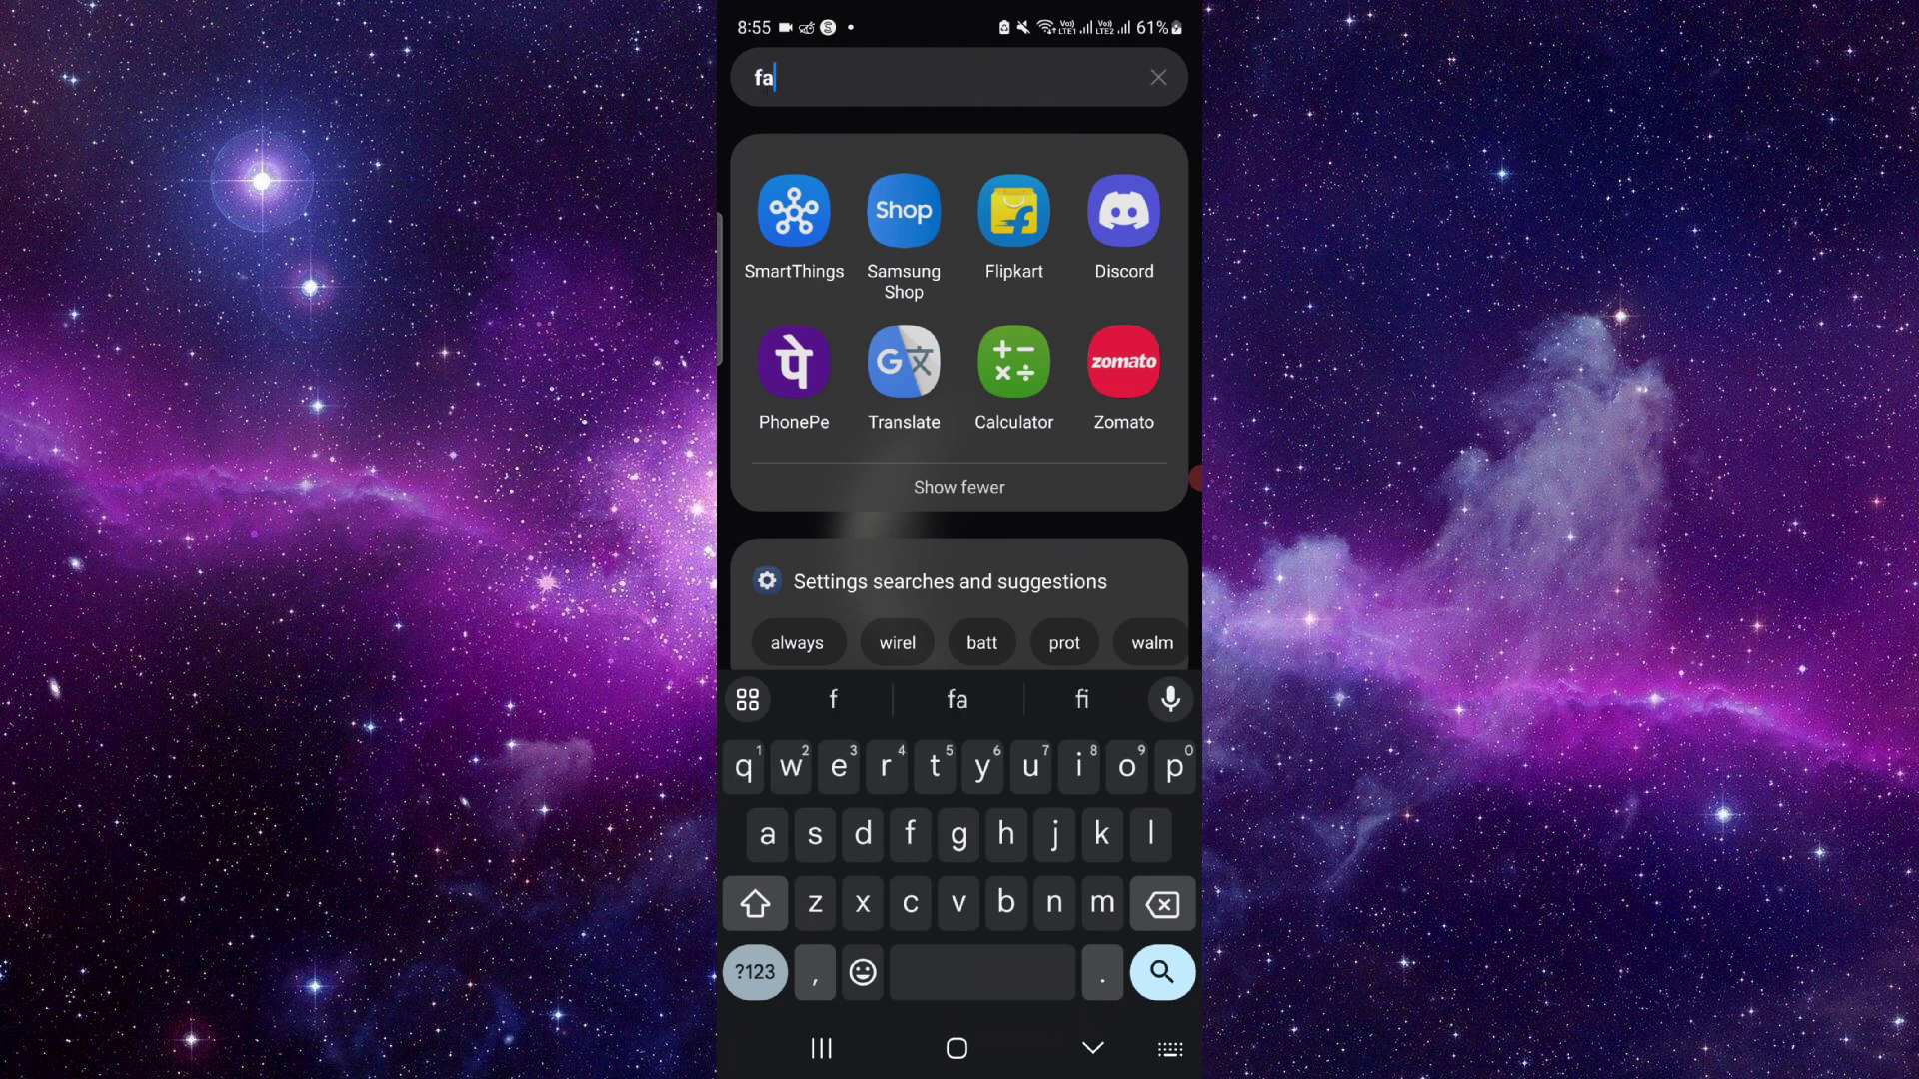
pyautogui.write('a')
pyautogui.click(793, 225)
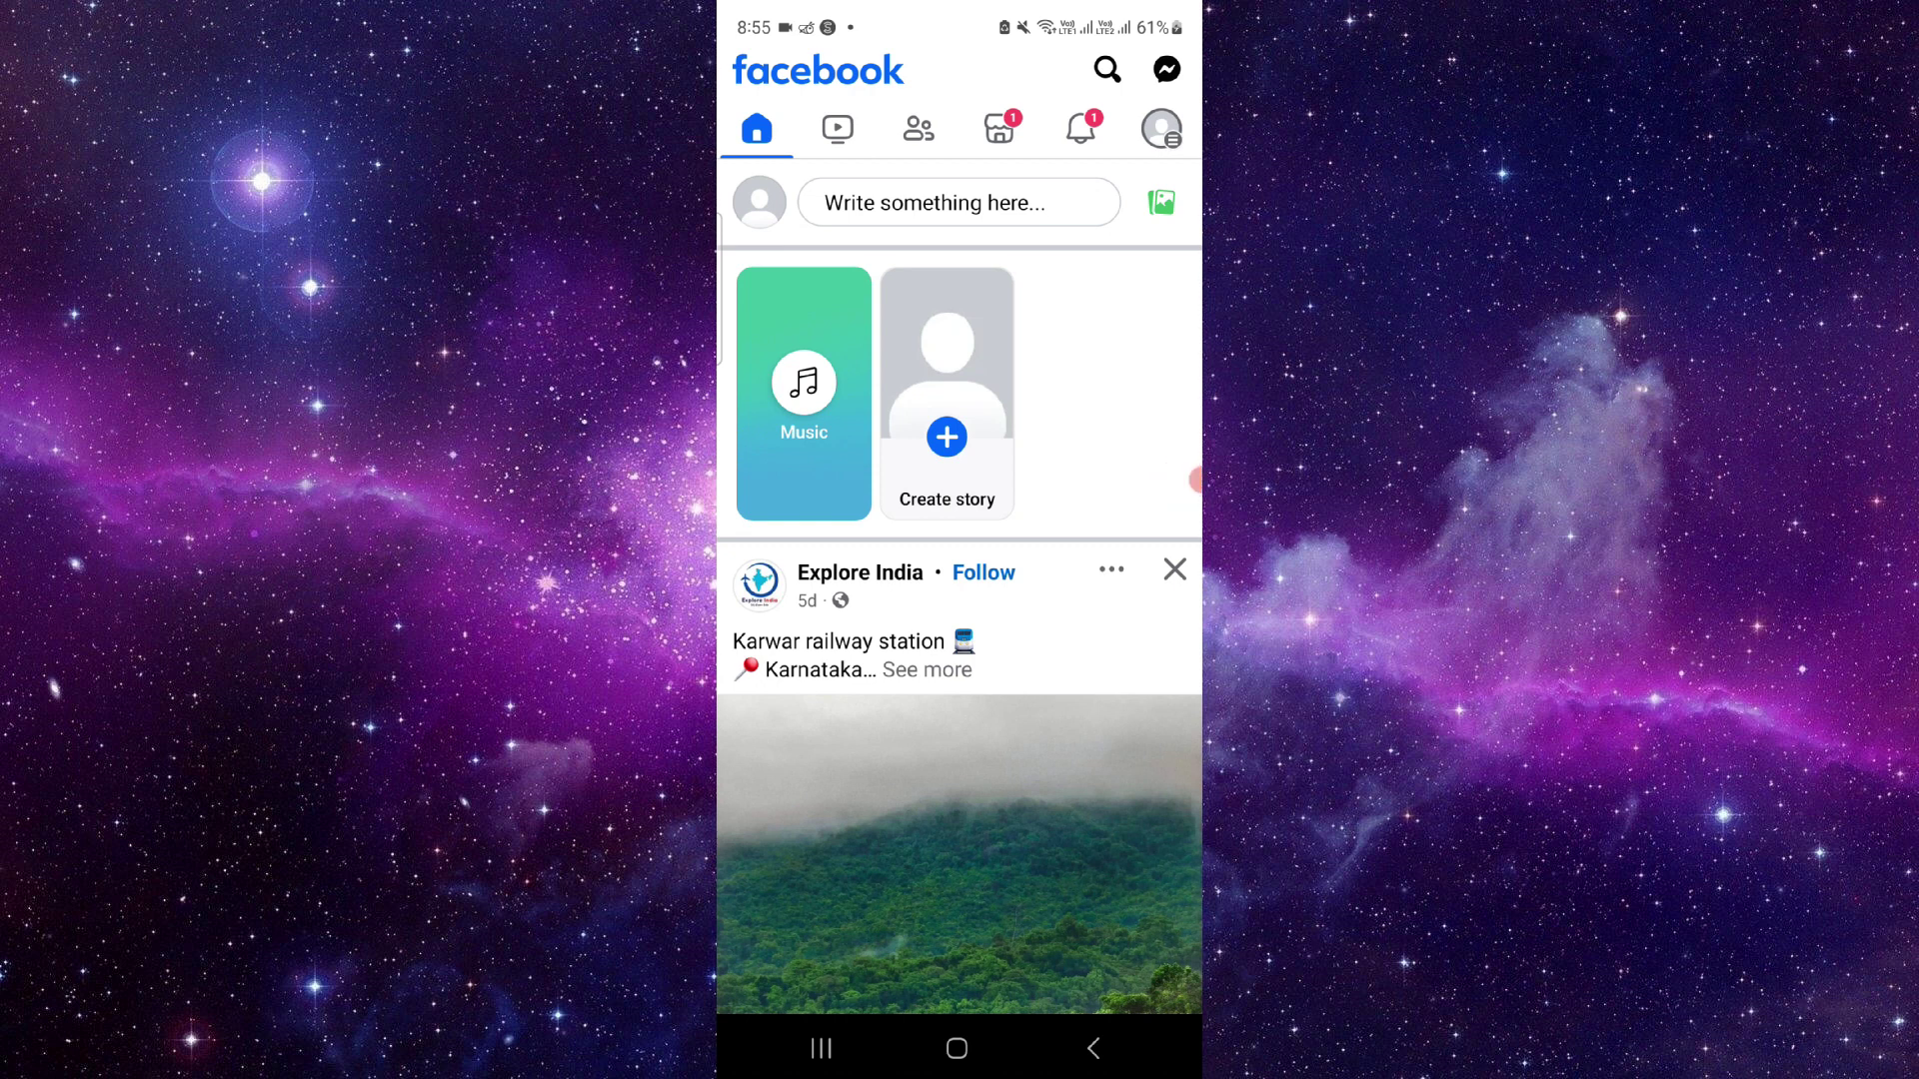
pyautogui.moveTo(1182, 479); pyautogui.dragTo(962, 180)
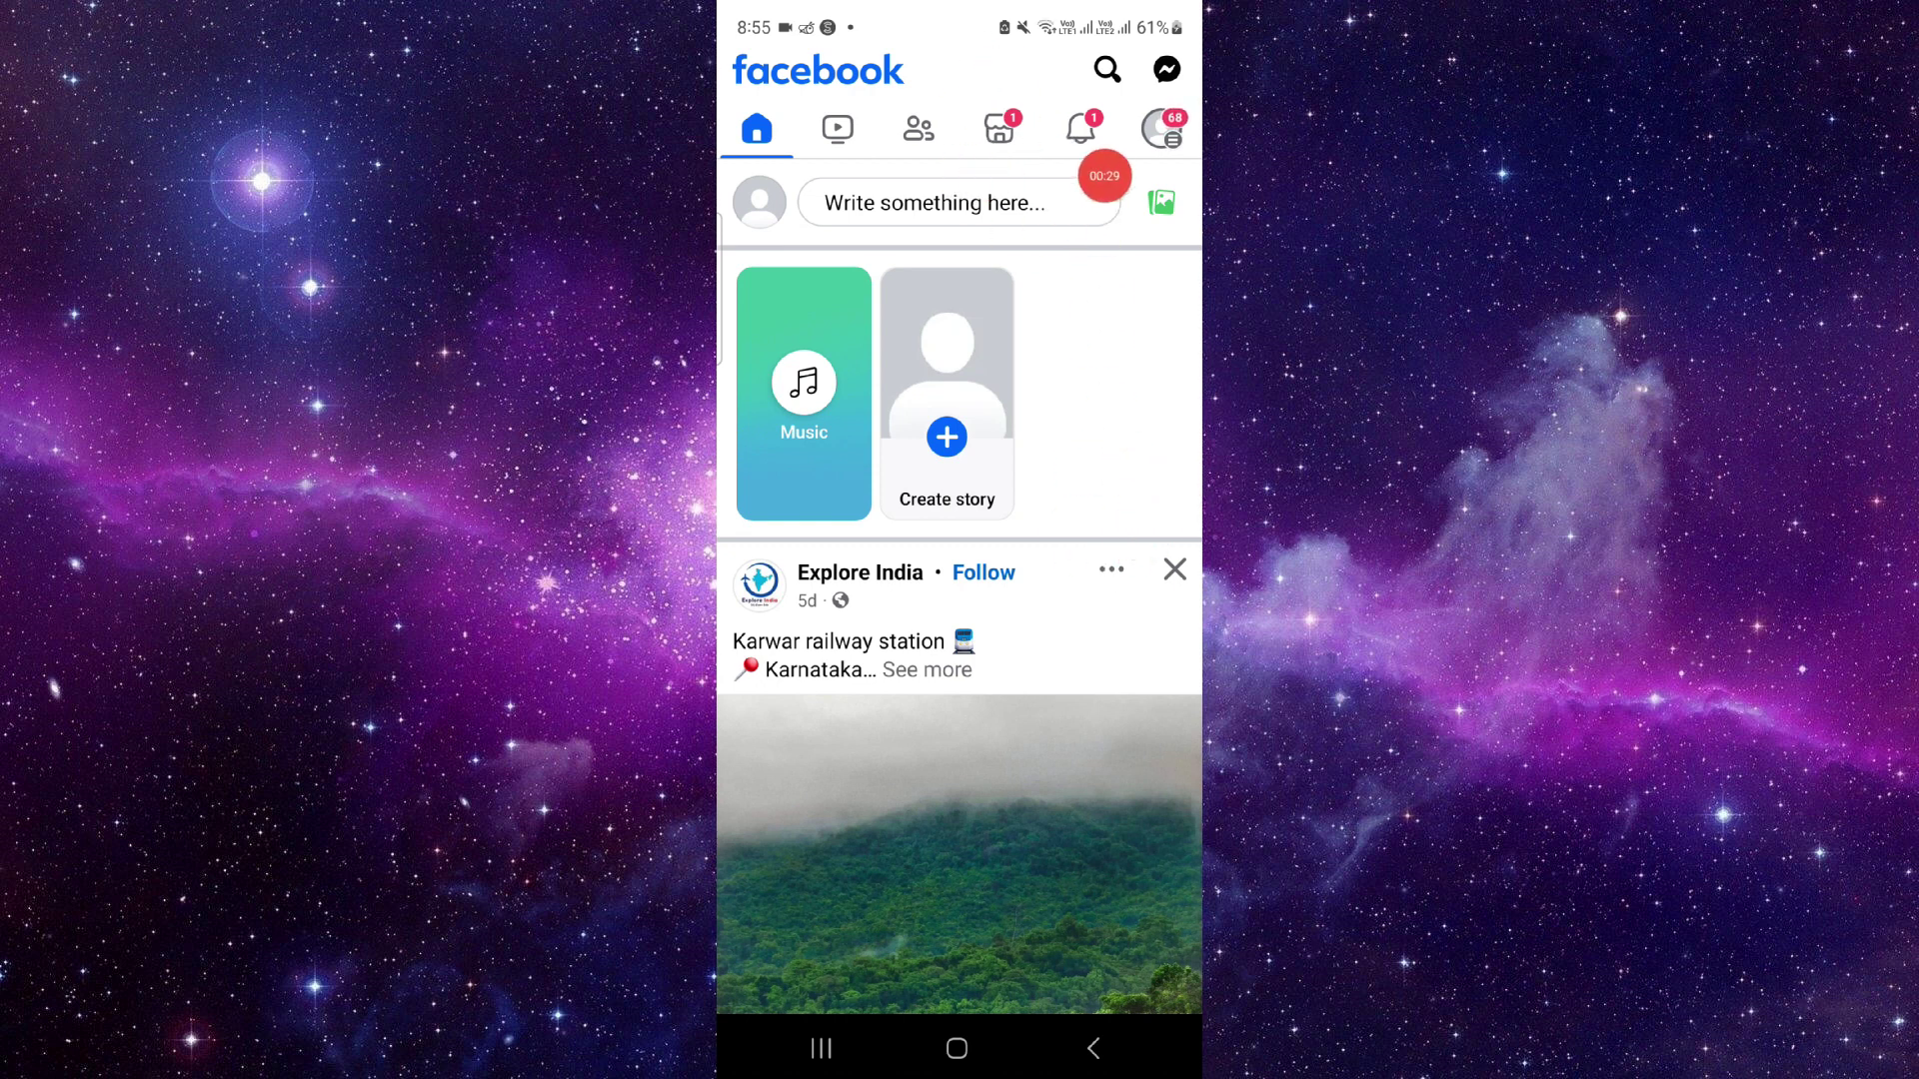
pyautogui.click(1000, 129)
pyautogui.scroll(-2, 959, 599)
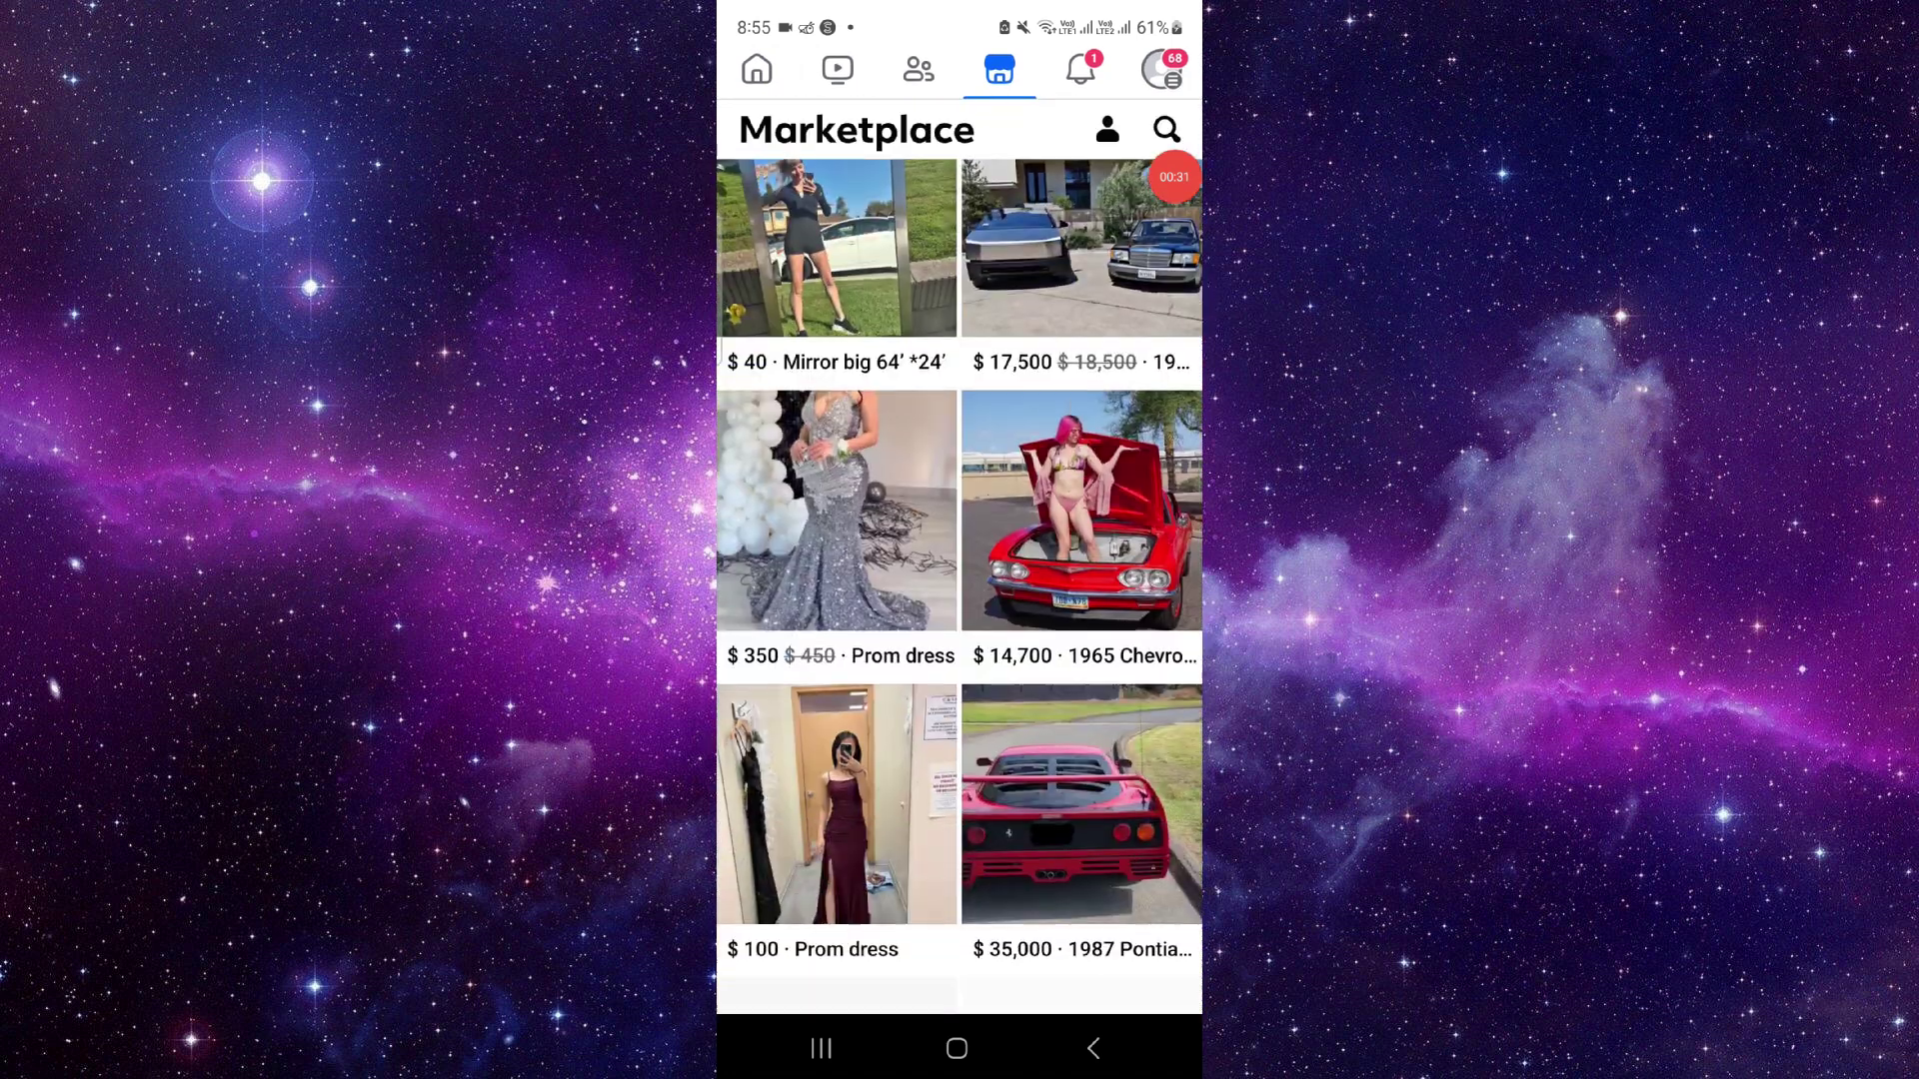
pyautogui.scroll(2, 959, 601)
# View the $350 Prom dress listing, then return to the home screen.
pyautogui.click(837, 701)
pyautogui.click(956, 1047)
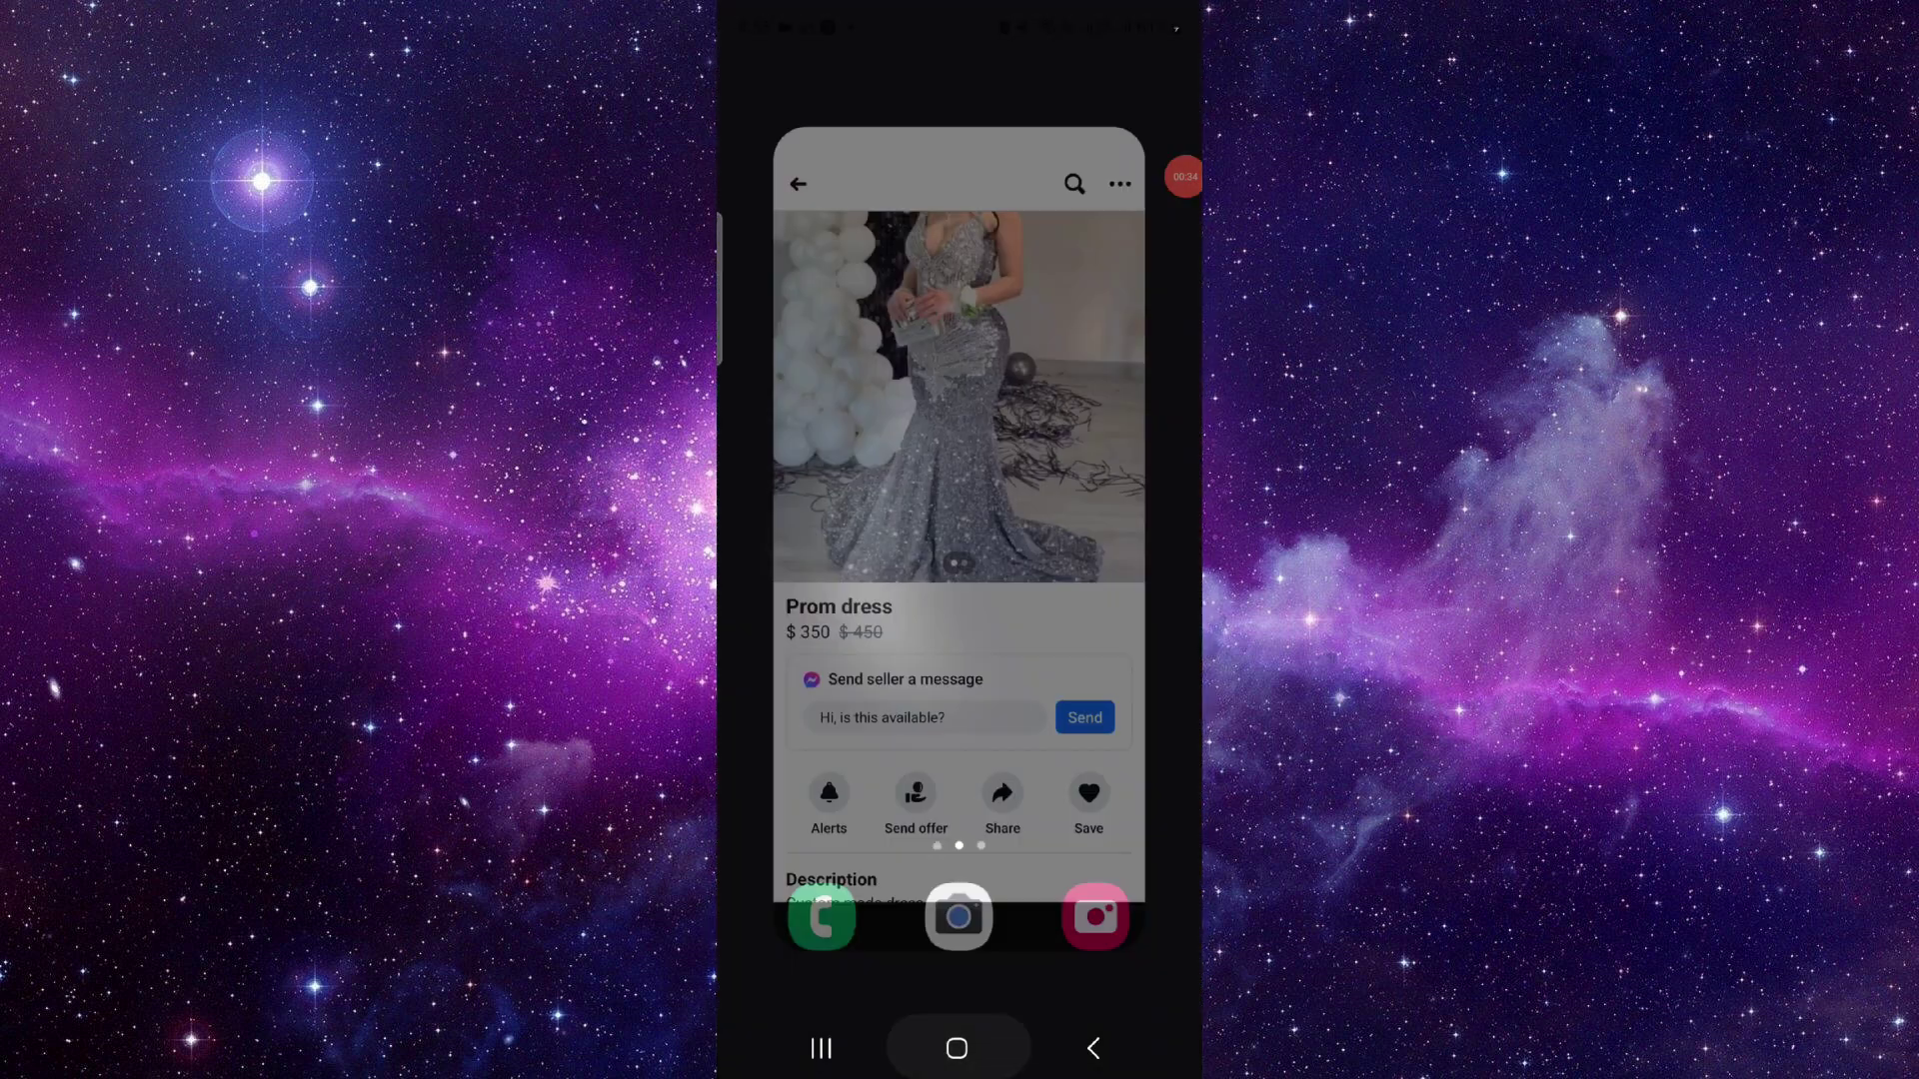